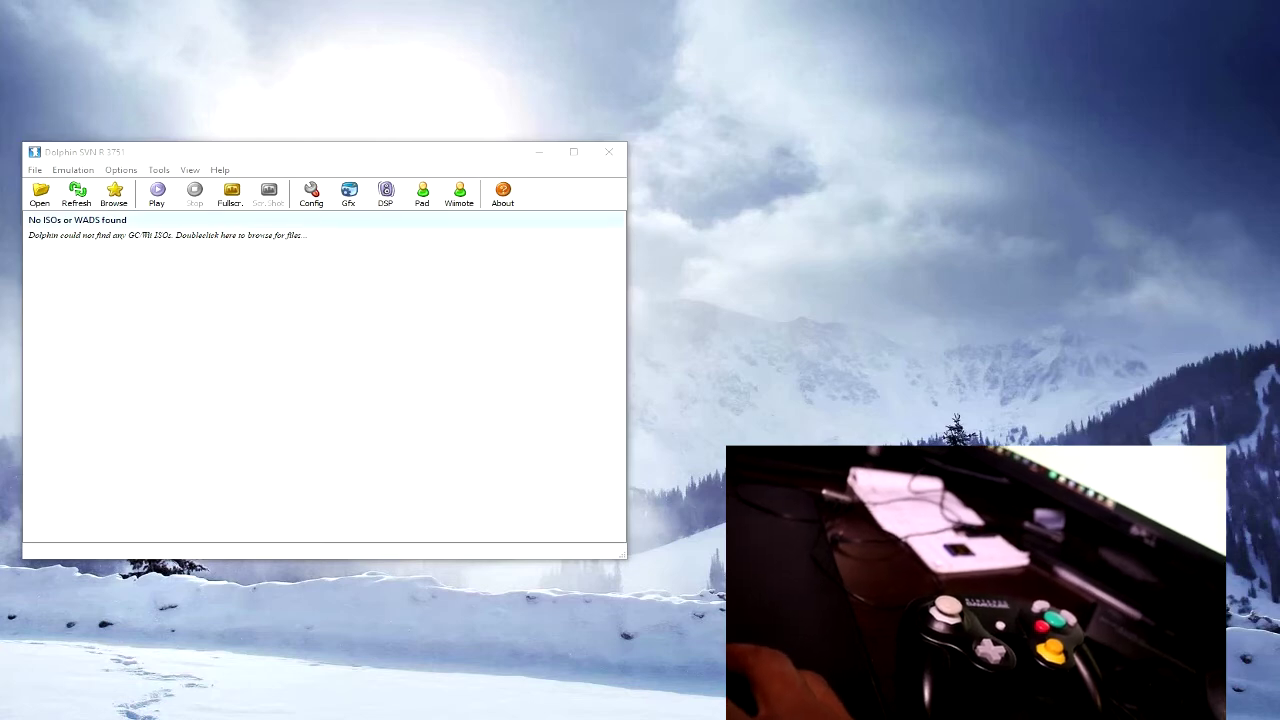
- Choose nJoy v0.3 by Falcon4ever as the Pad plugin on the Plugins tab and close the configuration
{"action": "left_click", "coordinate": [159, 170]}
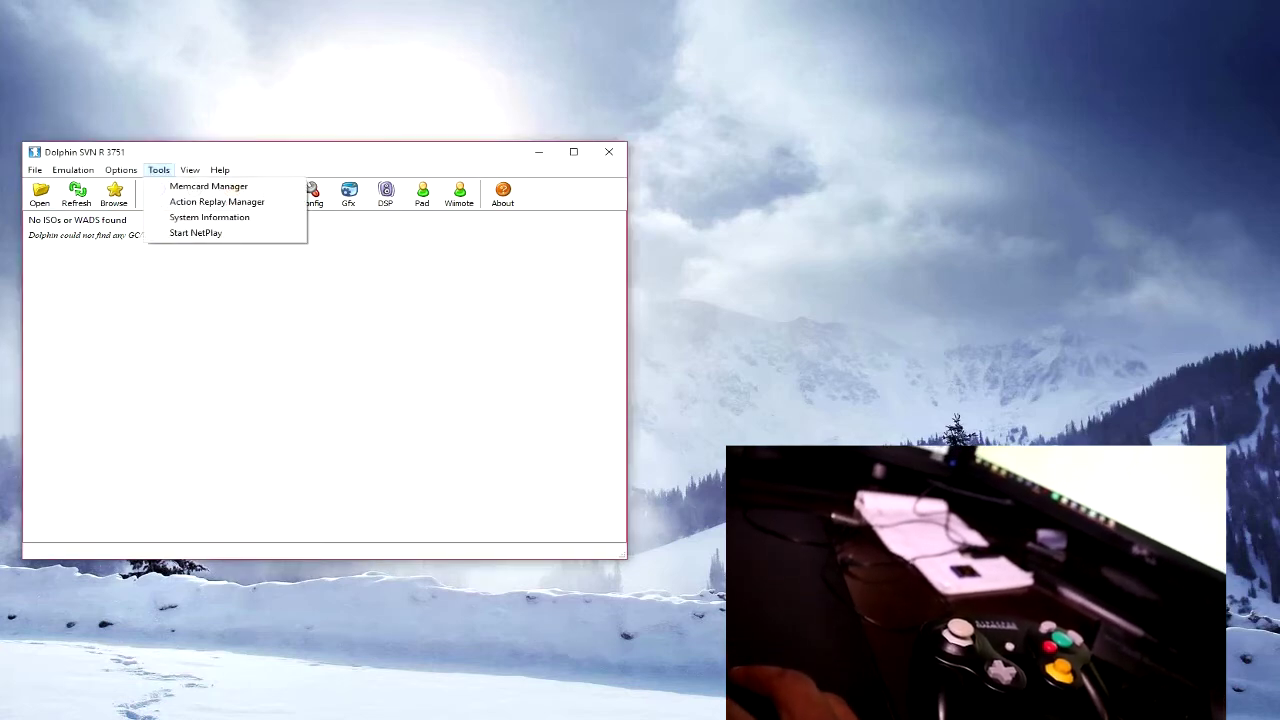
{"action": "mouse_move", "coordinate": [121, 170]}
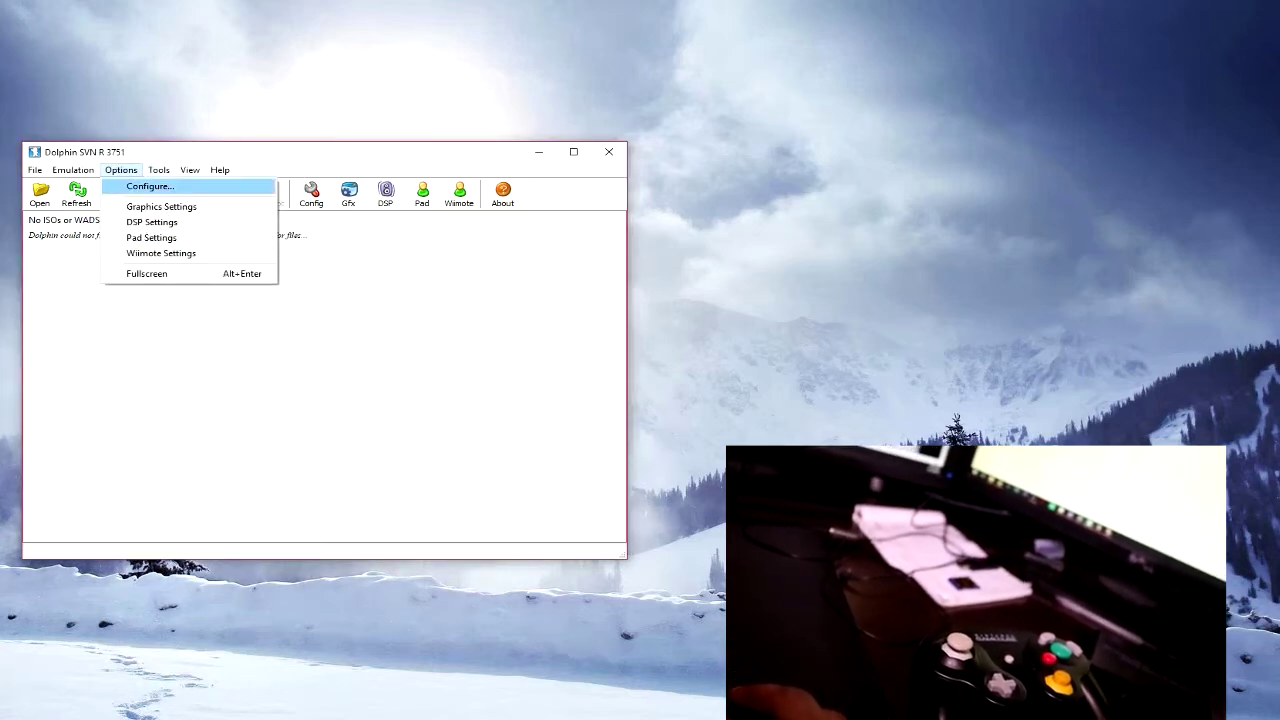
{"action": "left_click", "coordinate": [150, 186]}
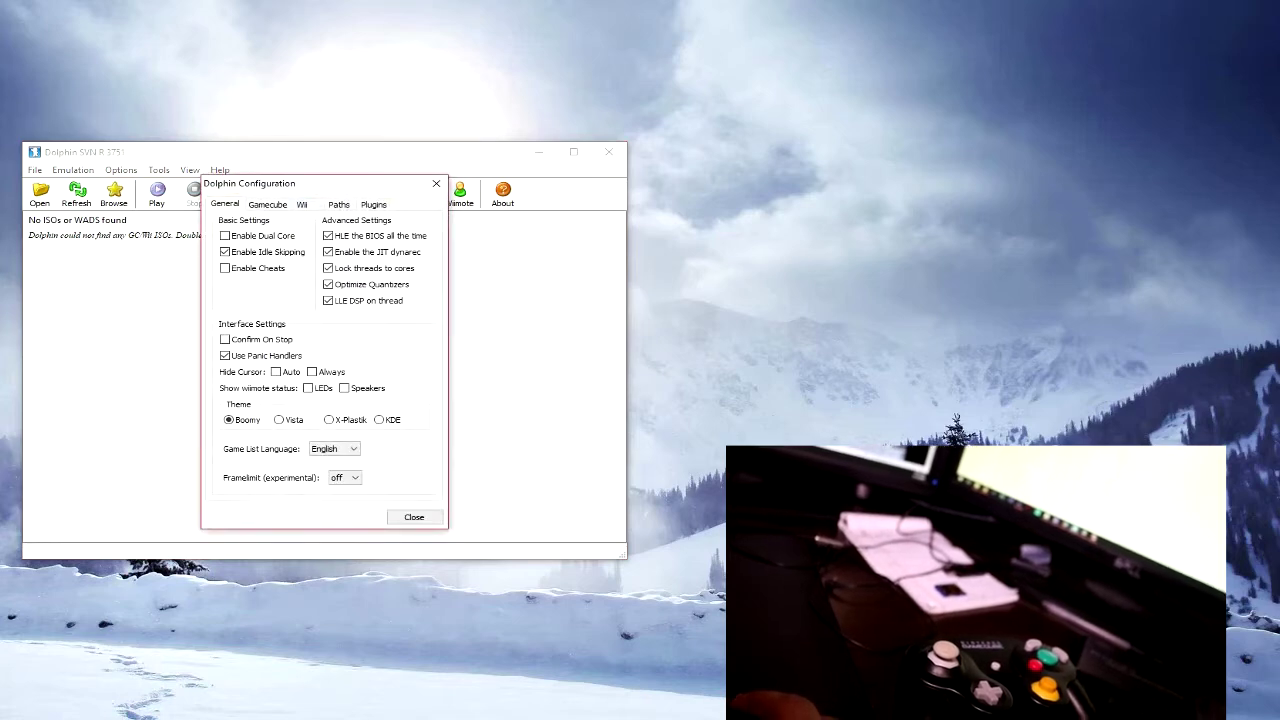
{"action": "left_click", "coordinate": [373, 204]}
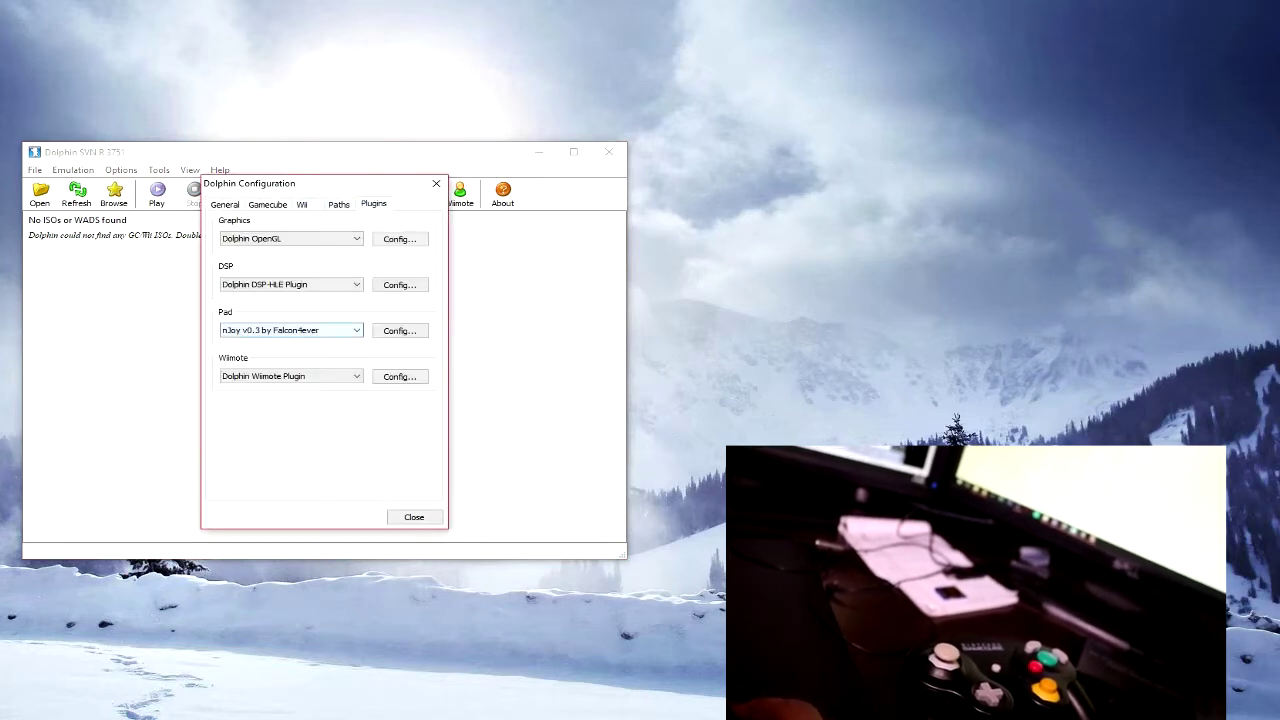
{"action": "left_click", "coordinate": [300, 330]}
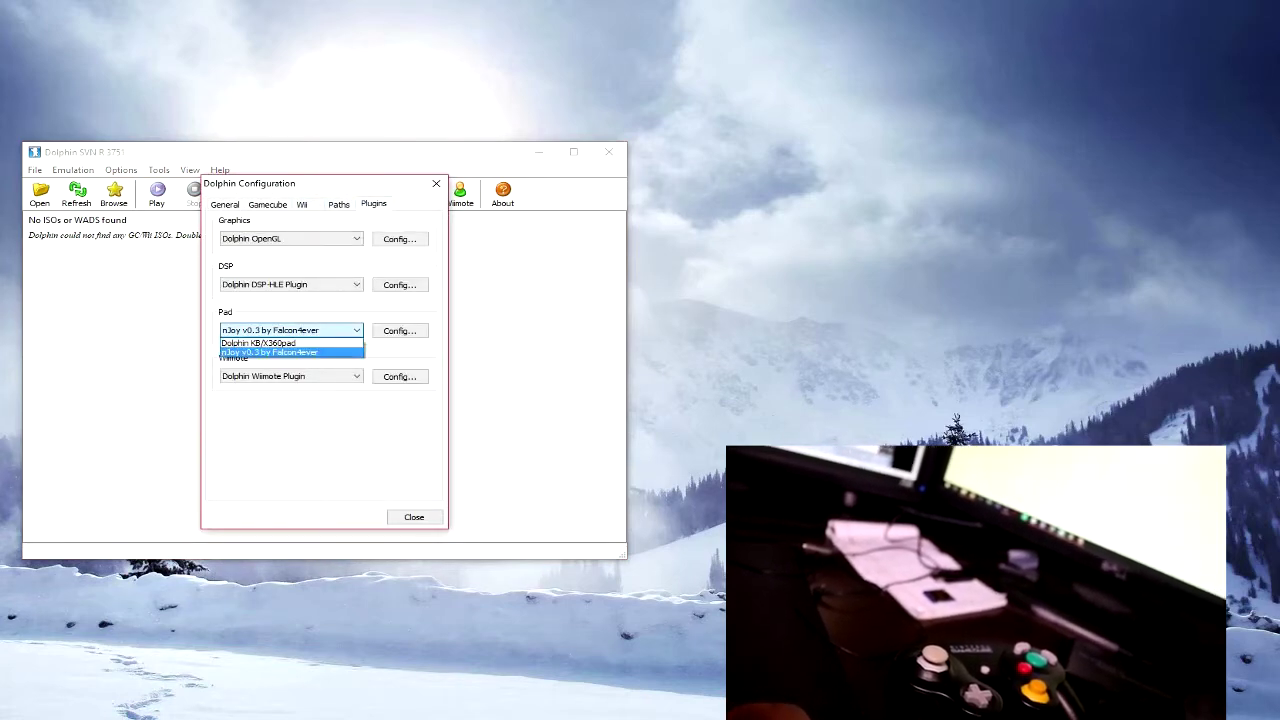
{"action": "left_click", "coordinate": [270, 352]}
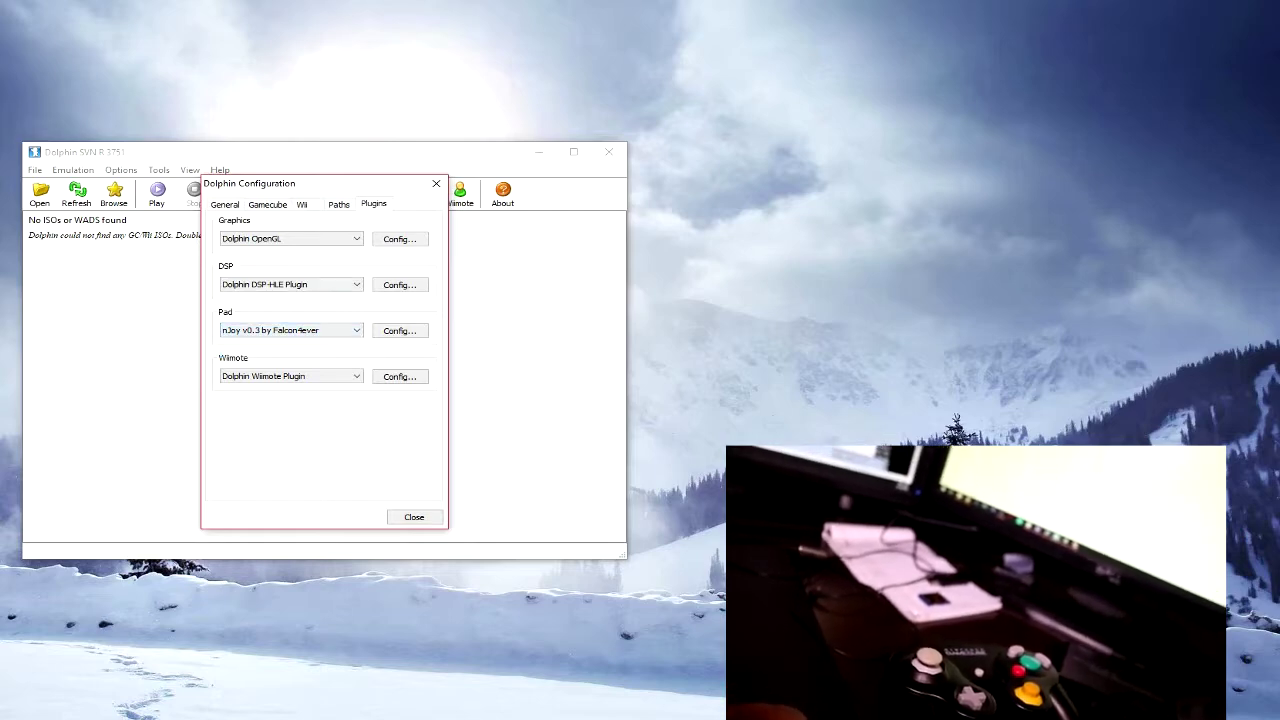
{"action": "key", "text": "Escape"}
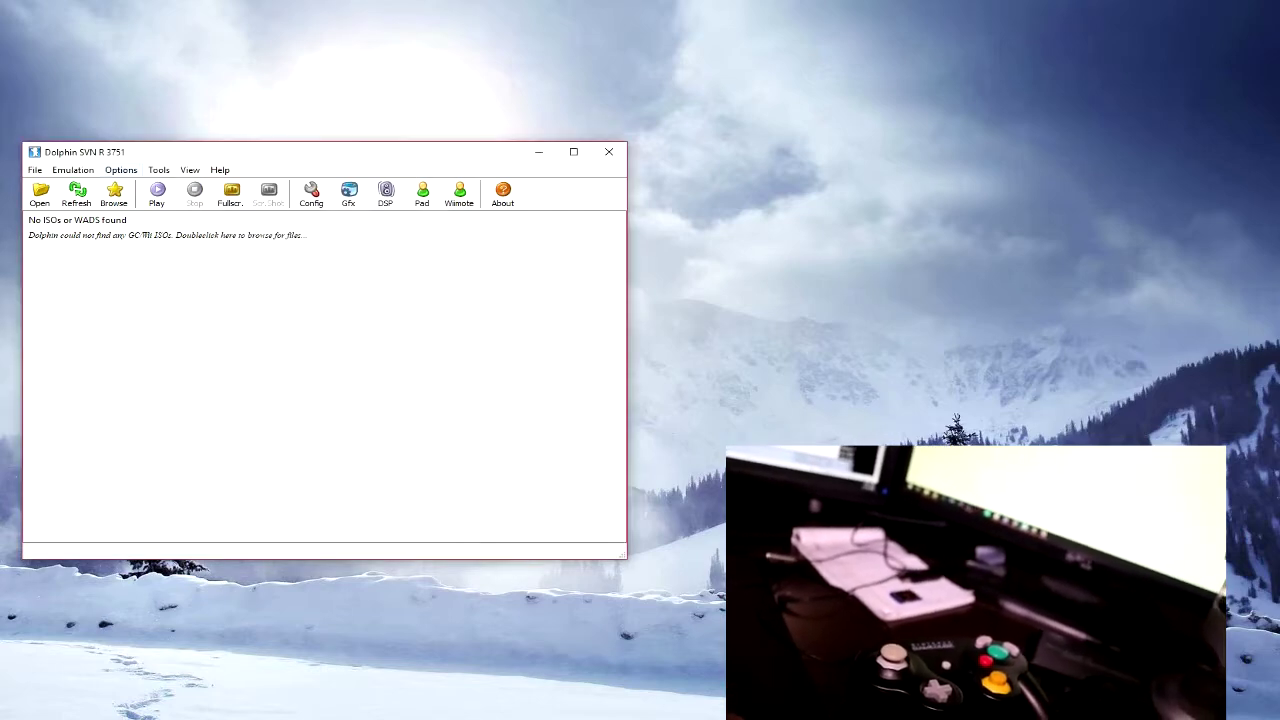
{"action": "left_click", "coordinate": [121, 170]}
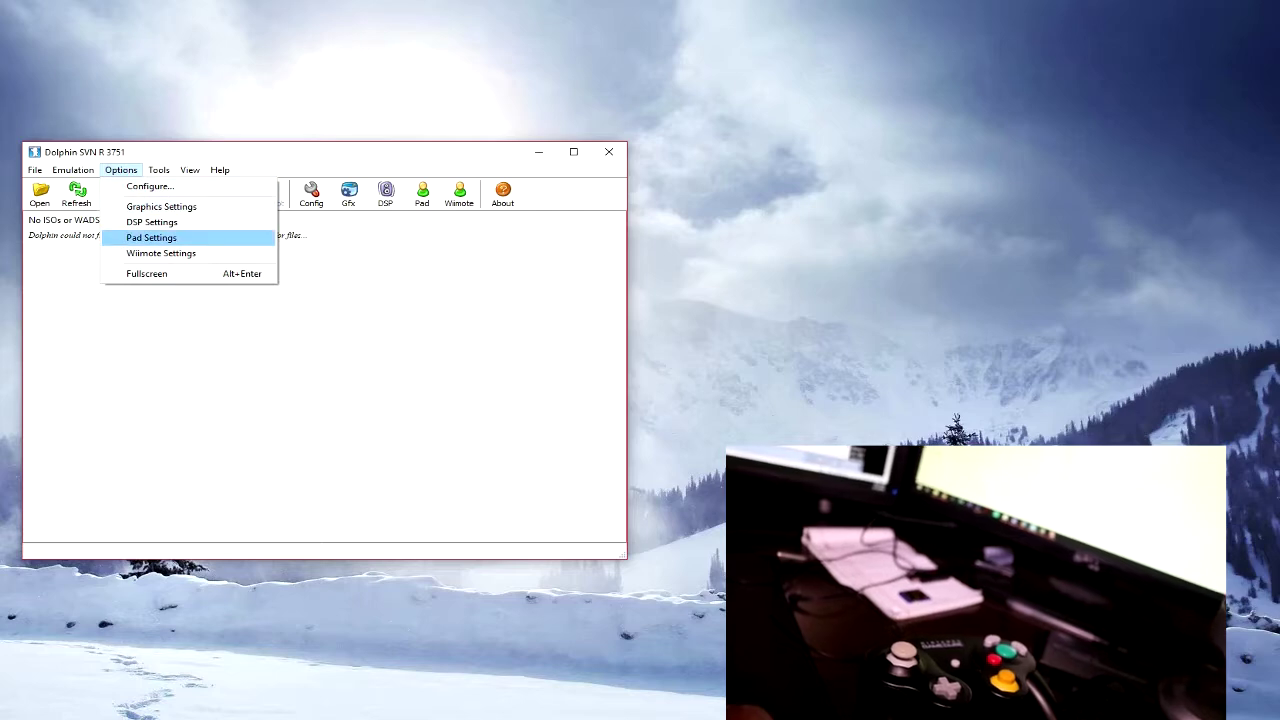
- Assign the MAYFLASH GameCube Controller Adapter to nJoy Controller 1
{"action": "left_click", "coordinate": [151, 237]}
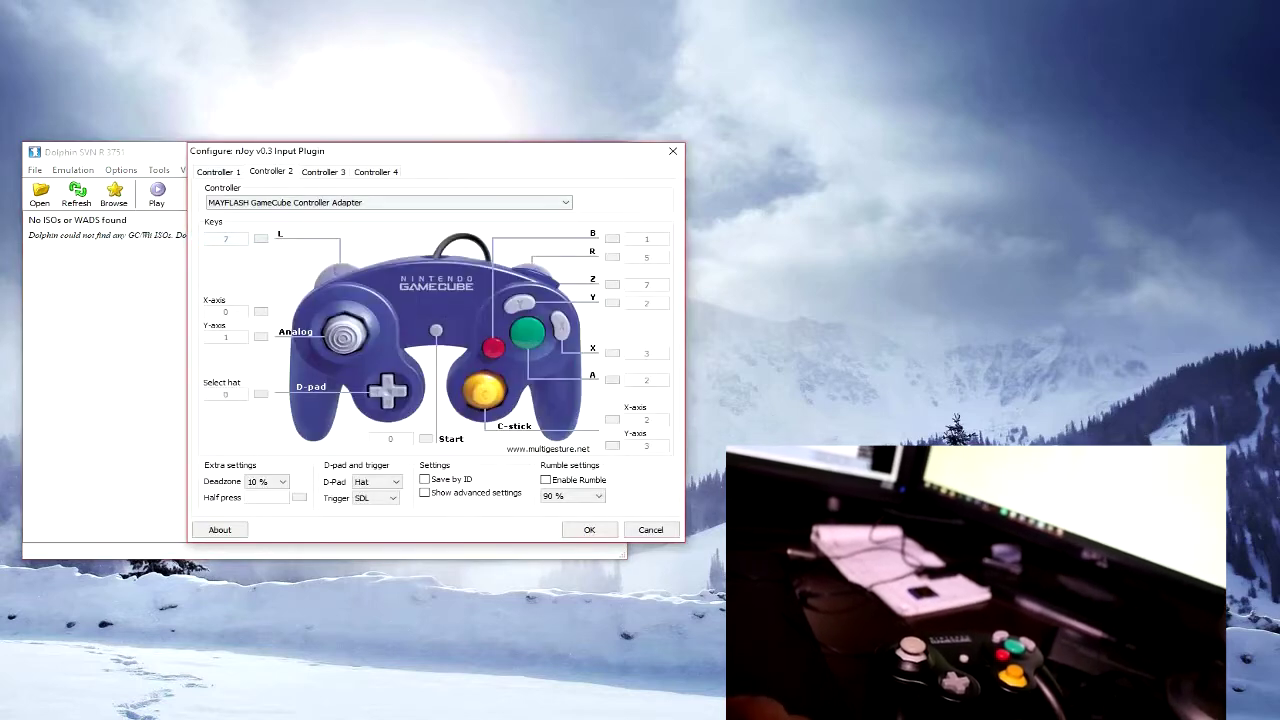
{"action": "left_click", "coordinate": [218, 172]}
{"action": "left_click", "coordinate": [388, 202]}
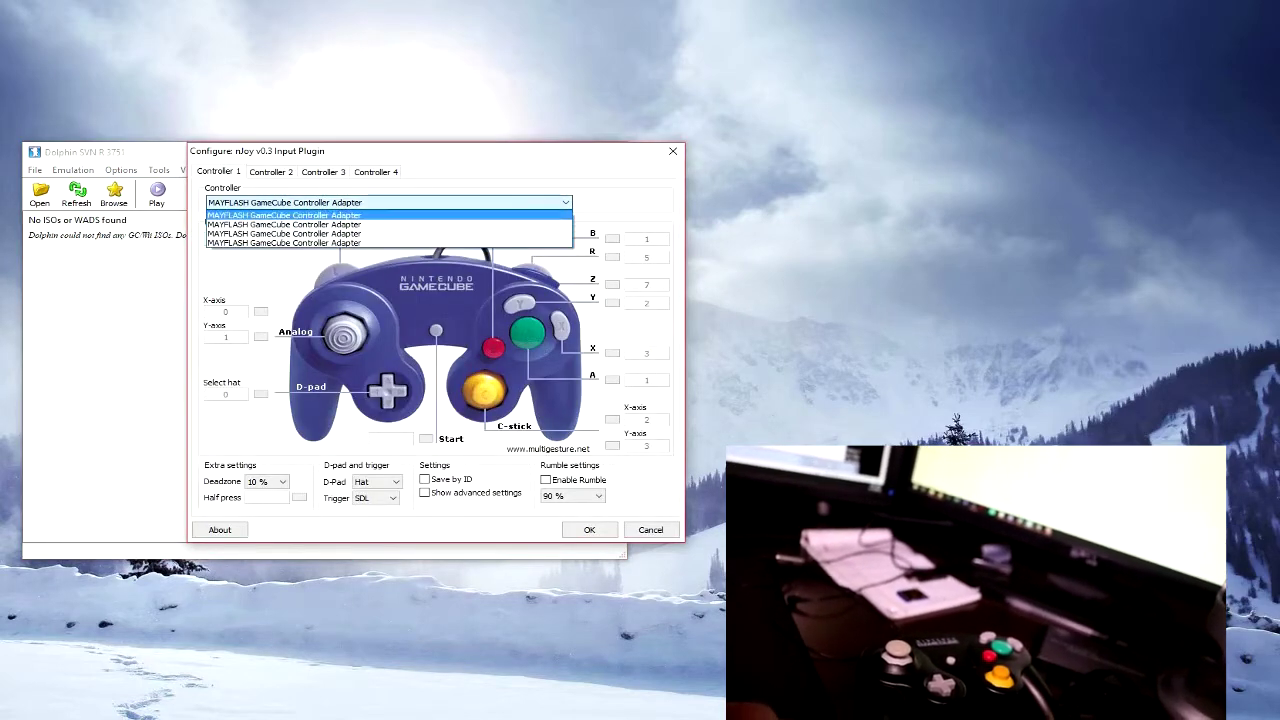
{"action": "key", "text": "Return"}
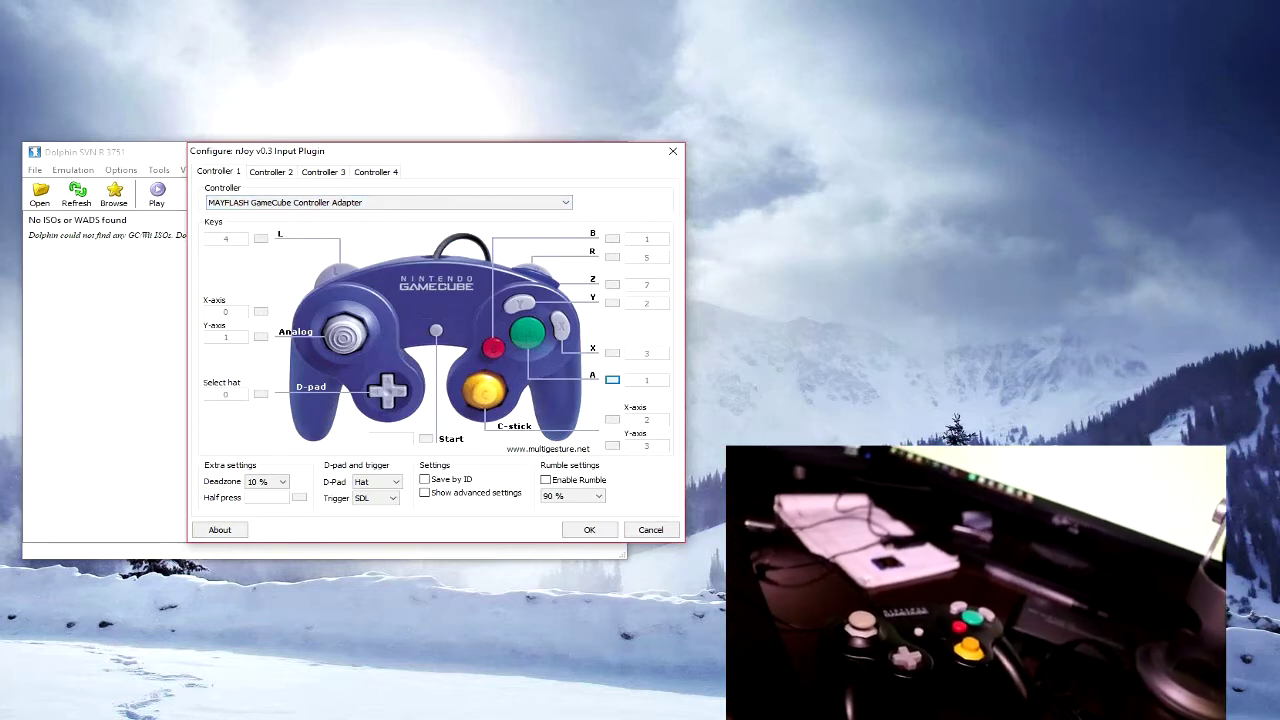
- Assign the MAYFLASH adapter to Controller 2 and accept the pad settings
{"action": "key", "text": "ctrl+Tab"}
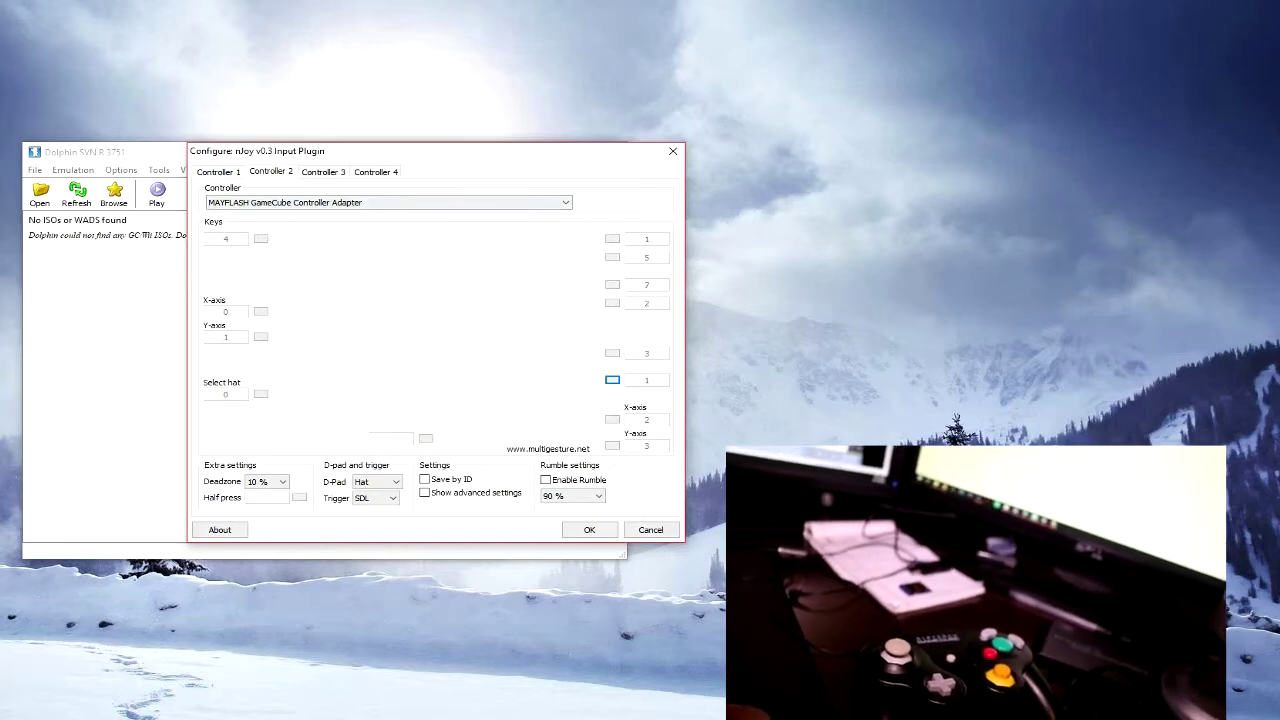
{"action": "key", "text": "alt+Down"}
{"action": "key", "text": "Down"}
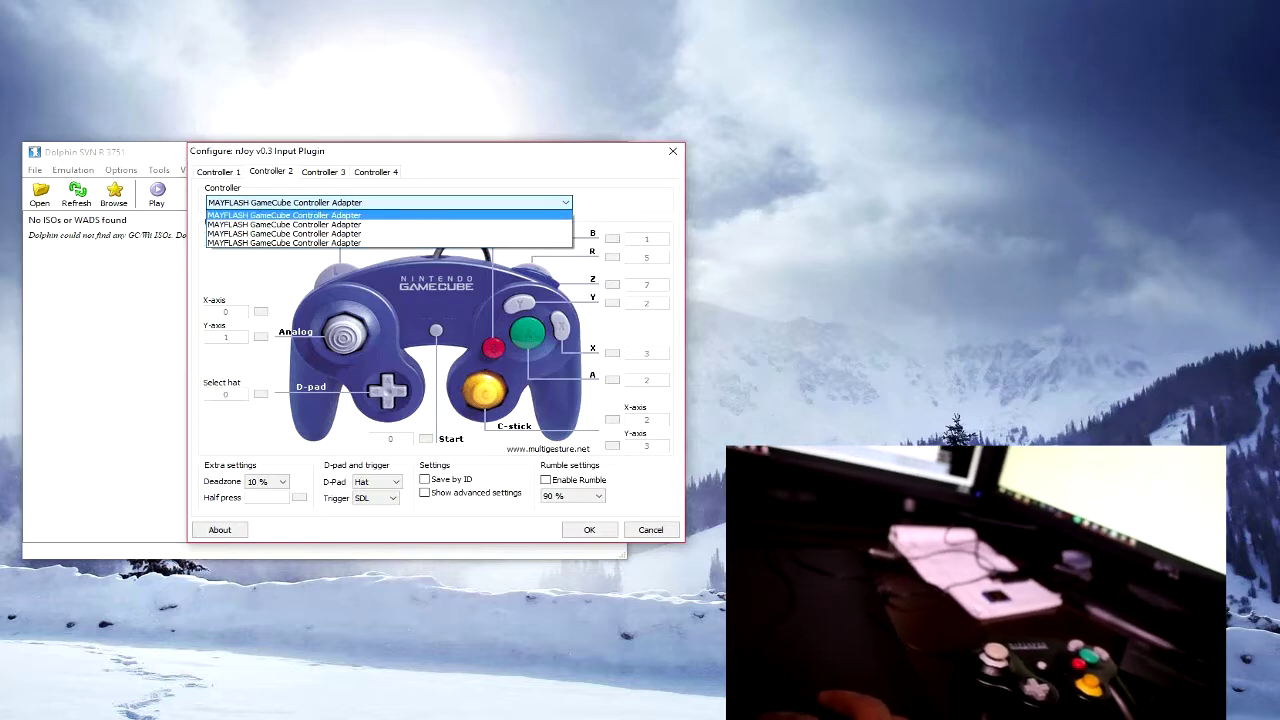
{"action": "key", "text": "Return"}
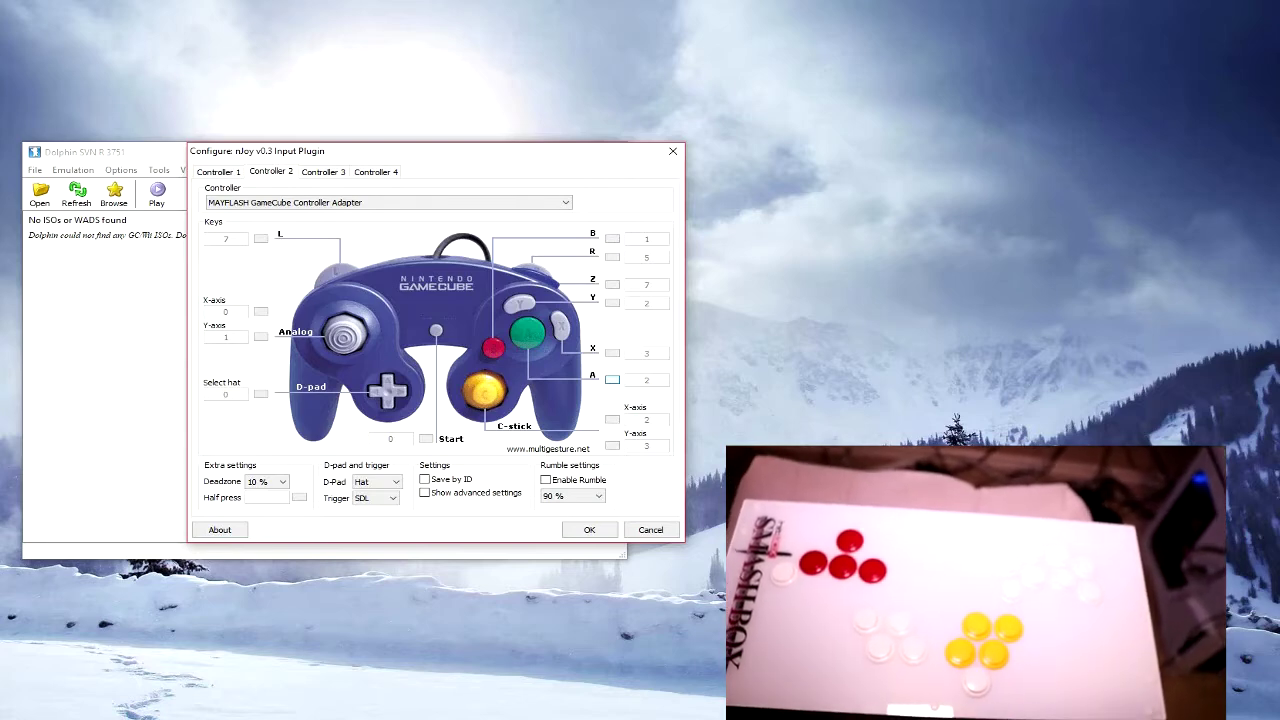
{"action": "key", "text": "Return"}
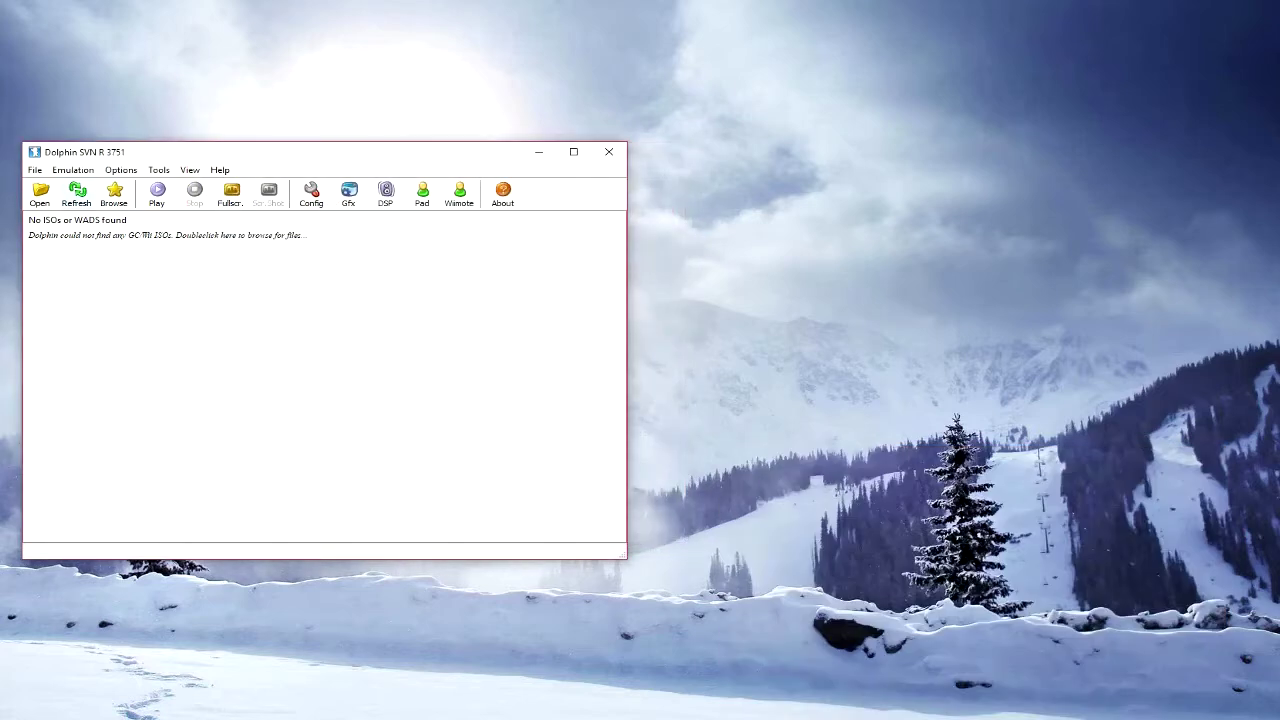
- Load the Super Smash Bros. Melee archive and agree to format the Slot A memory card
{"action": "left_click", "coordinate": [40, 194]}
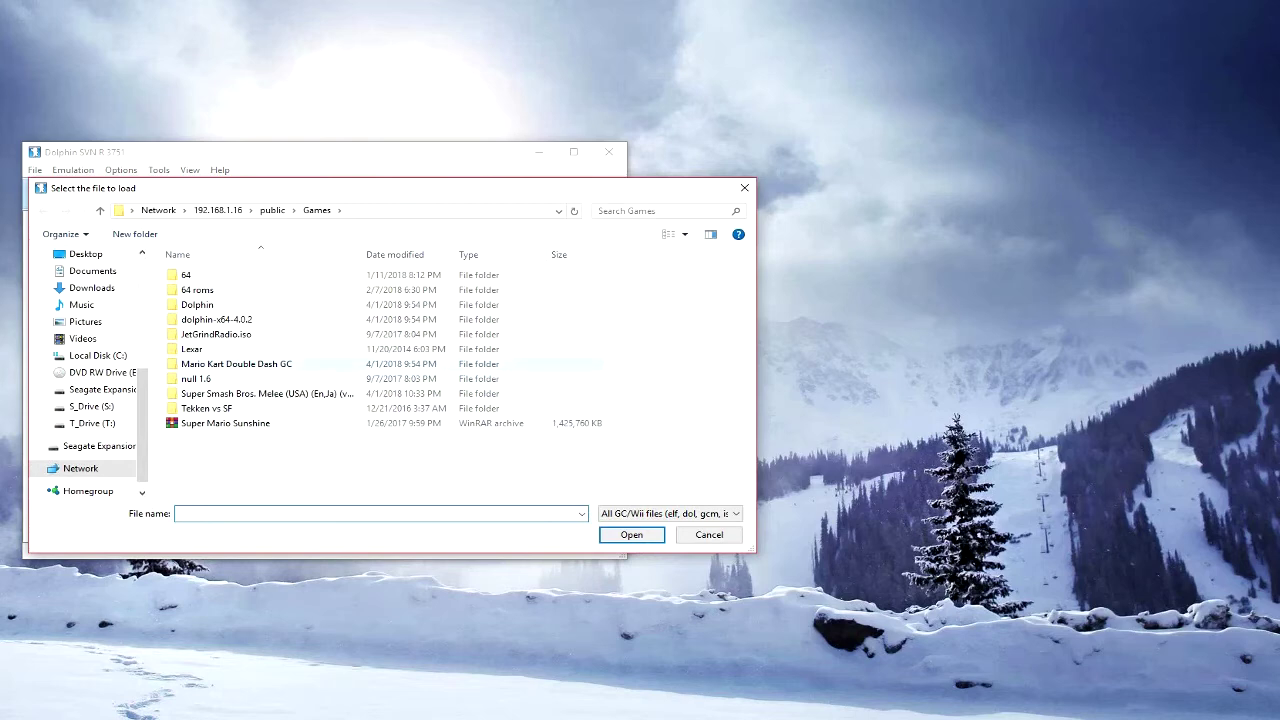
{"action": "double_click", "coordinate": [260, 393]}
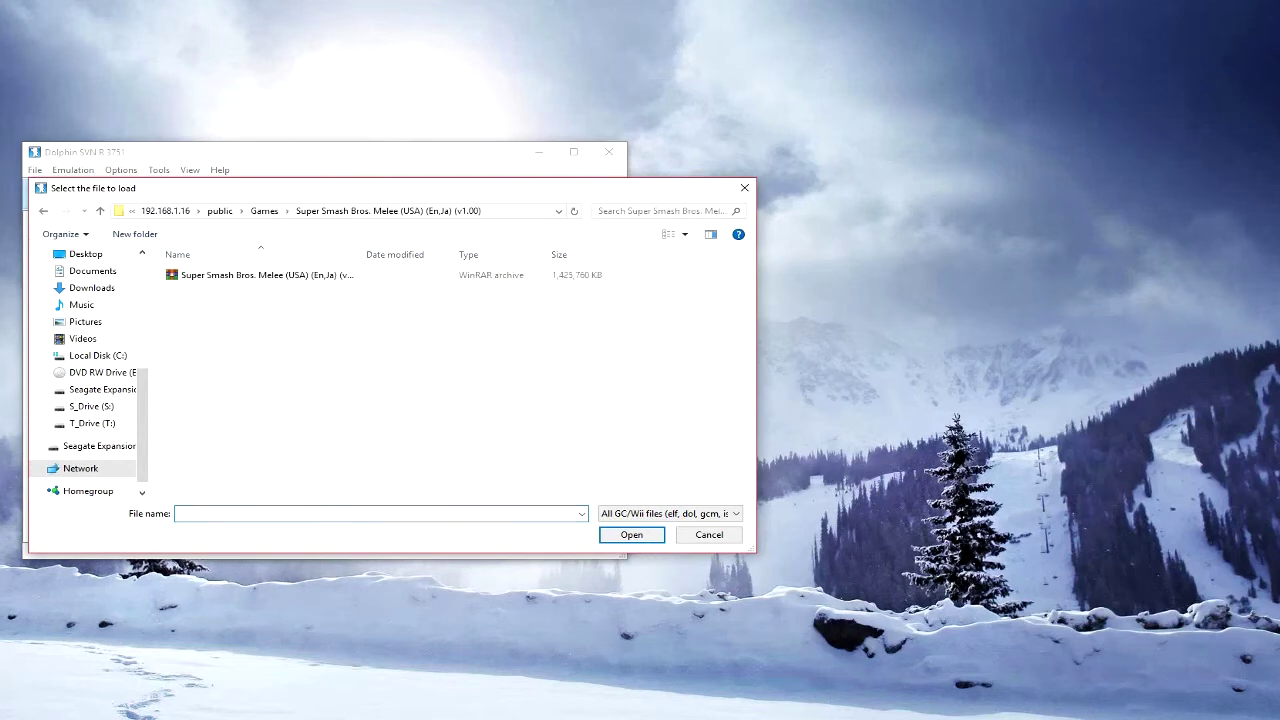
{"action": "left_click", "coordinate": [266, 274]}
{"action": "left_click", "coordinate": [631, 534]}
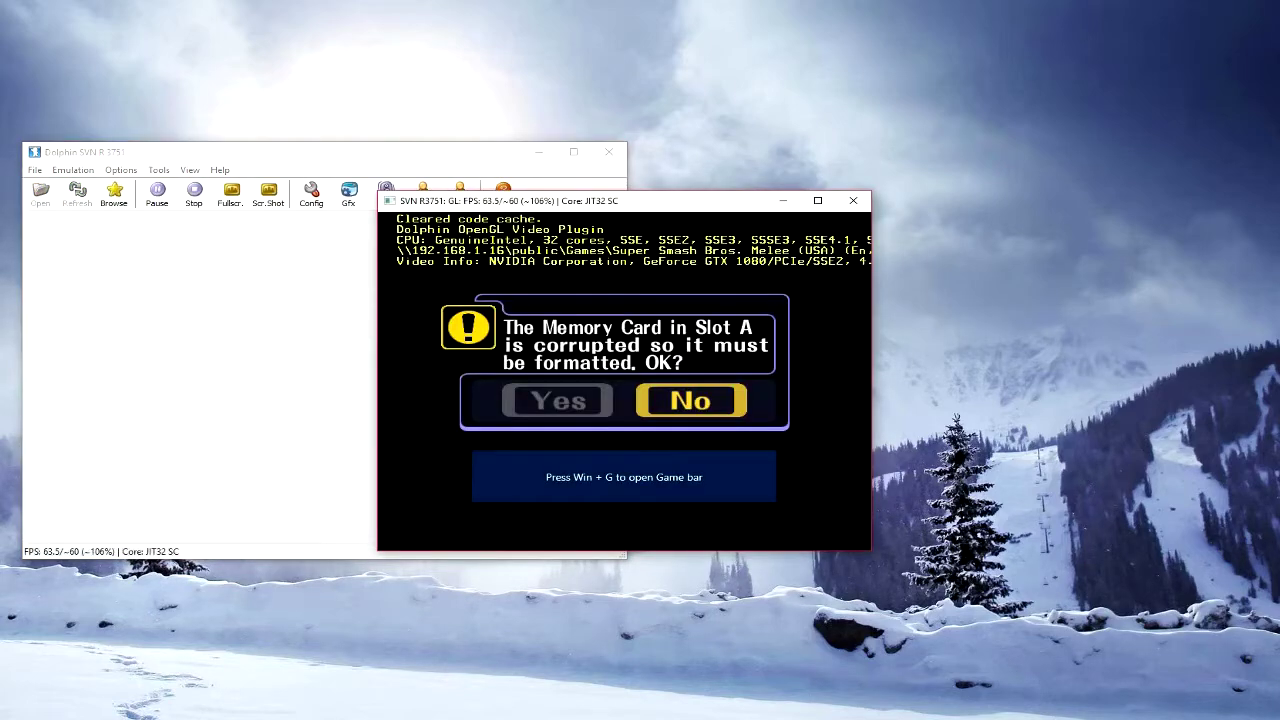
{"action": "key", "text": "Left"}
{"action": "key", "text": "x"}
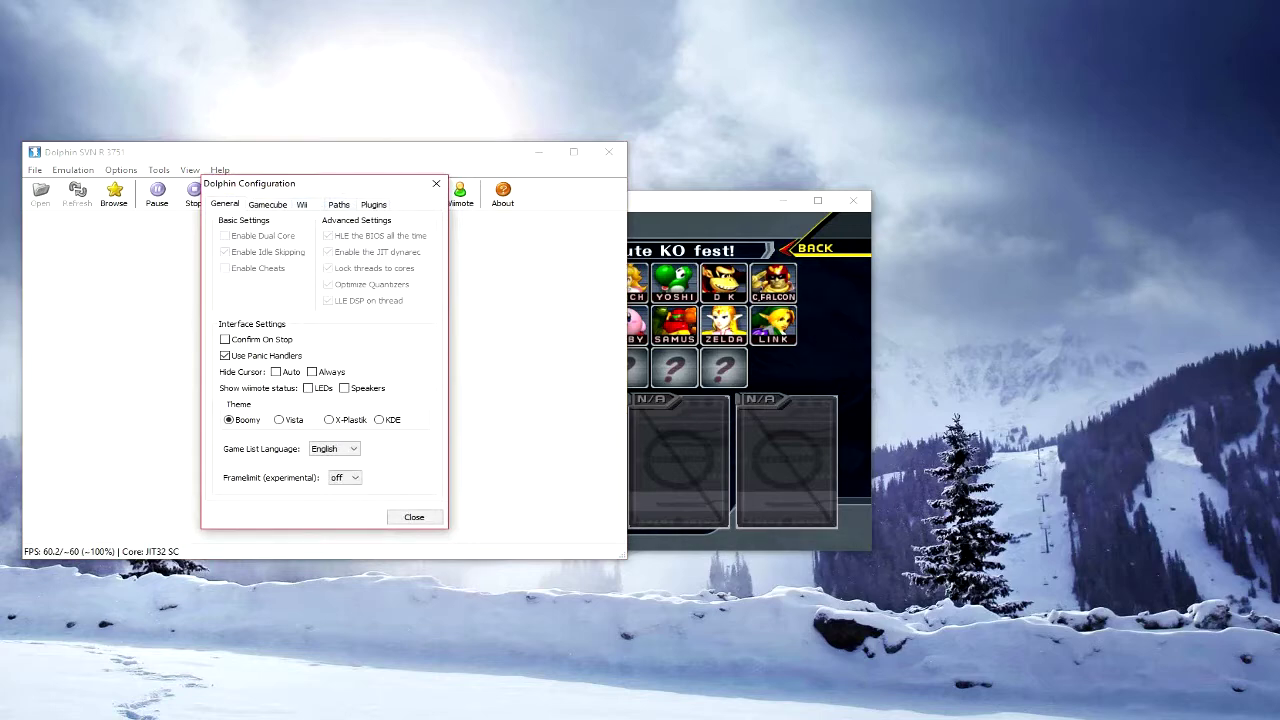
- Set GameCube Port 2 to Standard Controller on the Gamecube tab and close Config
{"action": "left_click", "coordinate": [267, 204]}
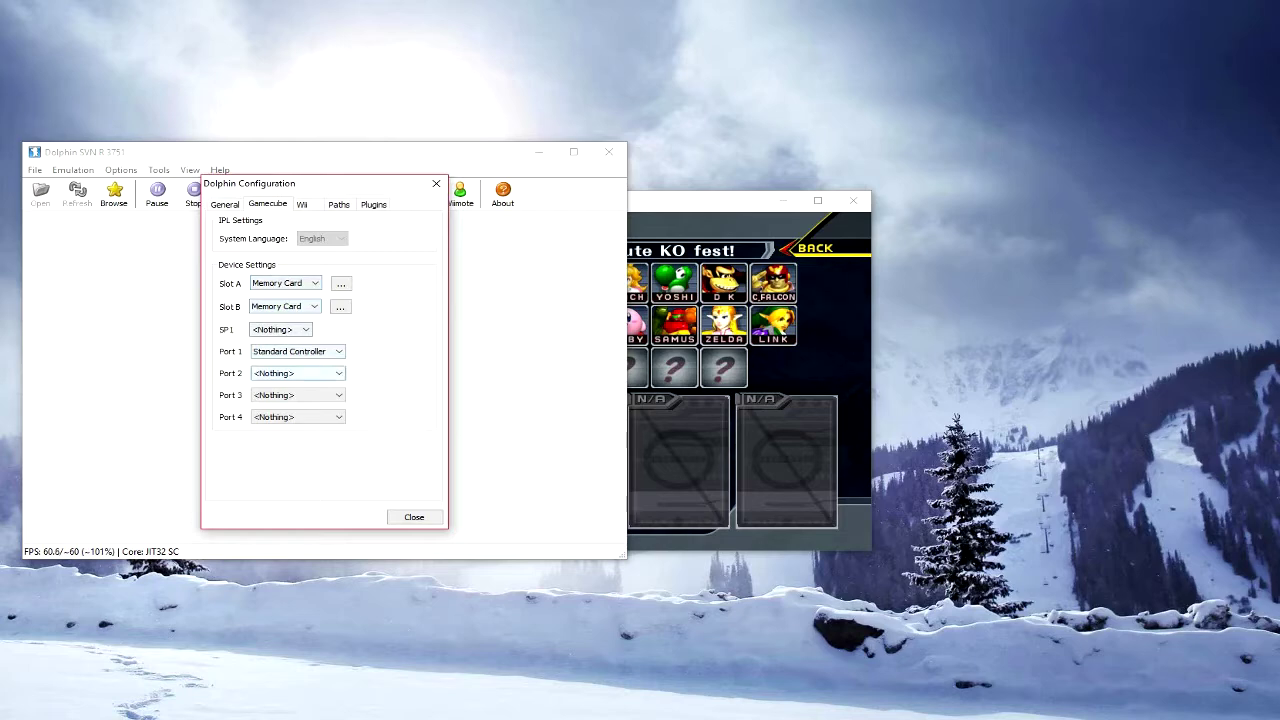
{"action": "left_click", "coordinate": [297, 373]}
{"action": "key", "text": "Escape"}
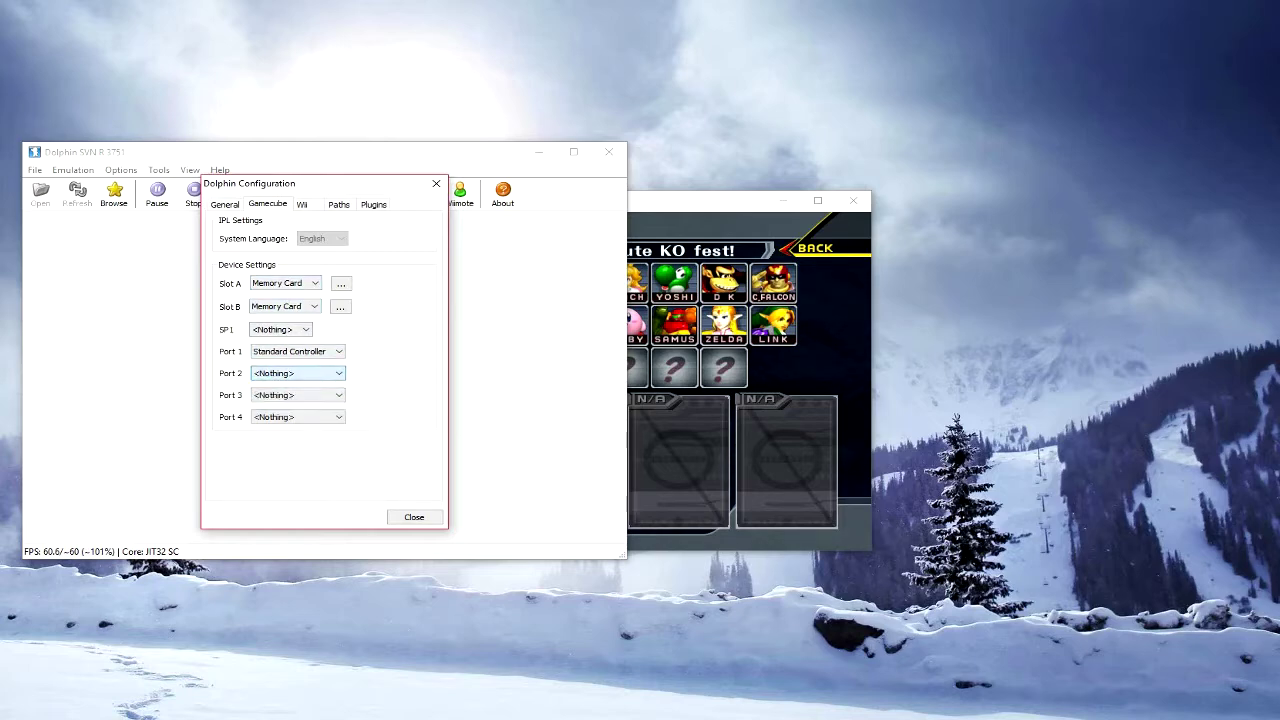
{"action": "mouse_move", "coordinate": [320, 183]}
{"action": "left_mouse_down"}
{"action": "mouse_move", "coordinate": [386, 192]}
{"action": "mouse_move", "coordinate": [398, 224]}
{"action": "mouse_move", "coordinate": [389, 209]}
{"action": "left_mouse_up"}
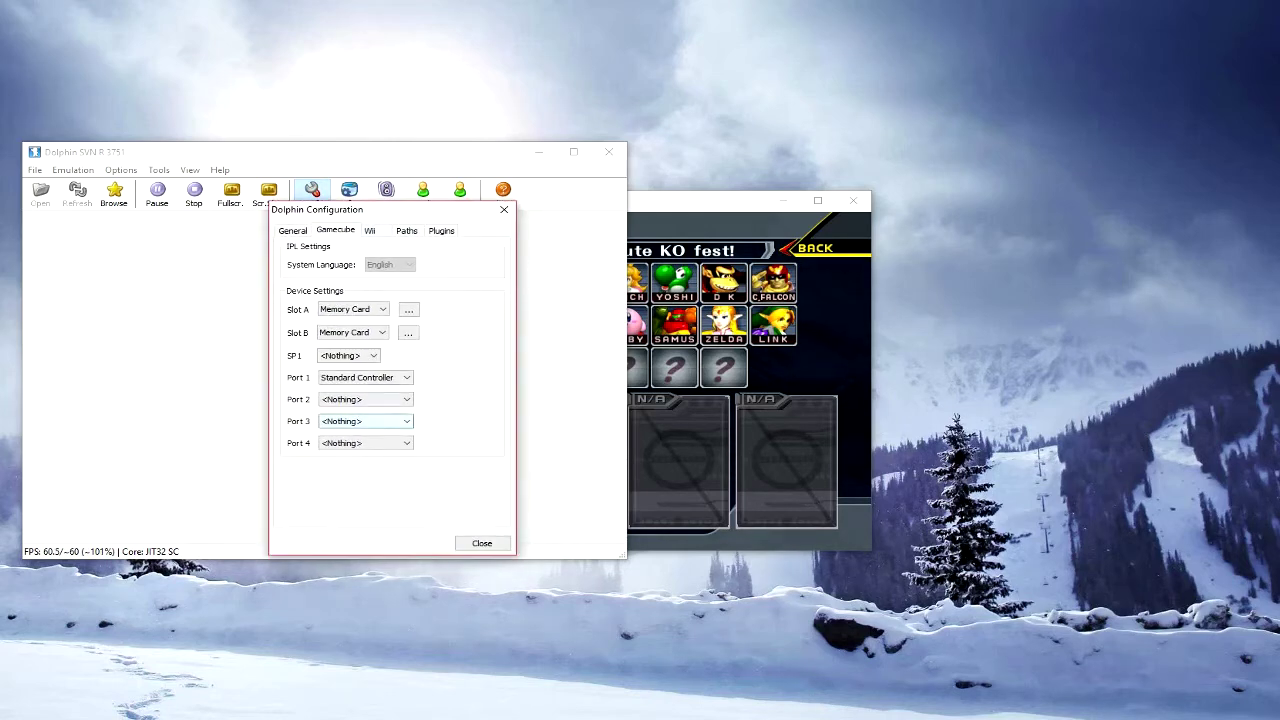
{"action": "left_click", "coordinate": [365, 399]}
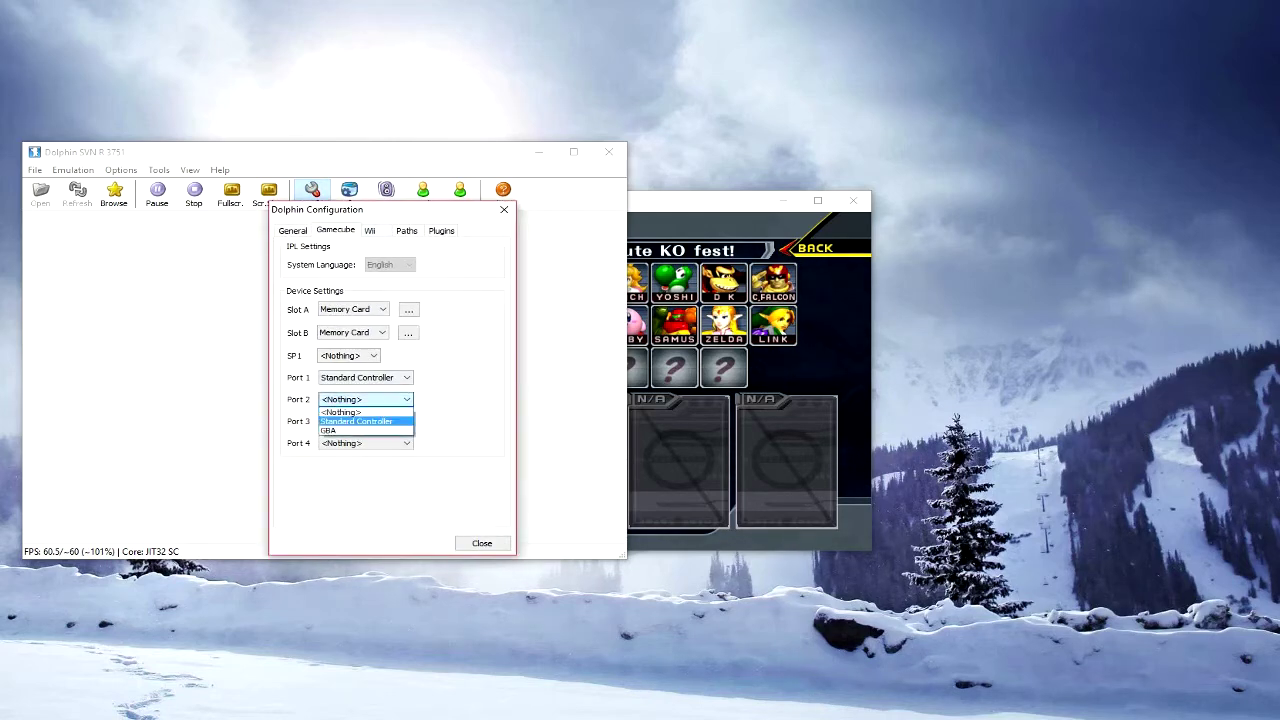
{"action": "left_click", "coordinate": [357, 420]}
{"action": "left_click", "coordinate": [482, 543]}
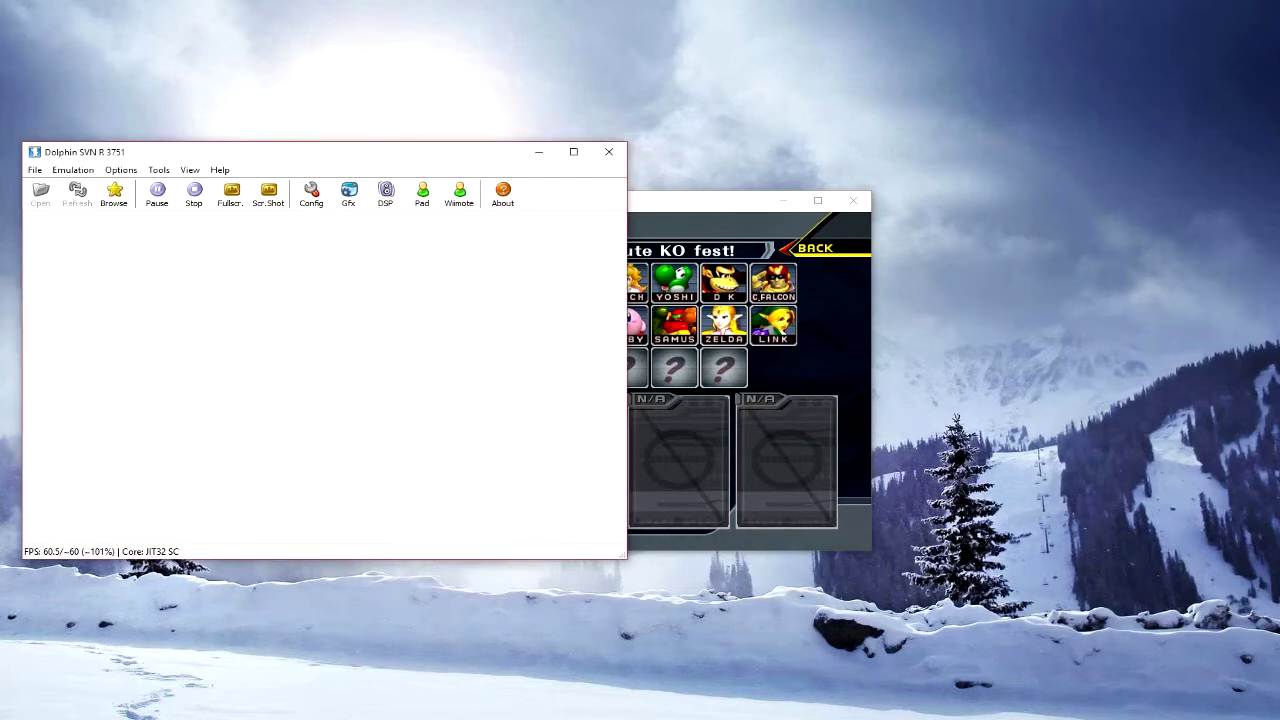
- On character select, pick Fox for player 2 and Mario for player 1
{"action": "key", "text": "alt+Tab"}
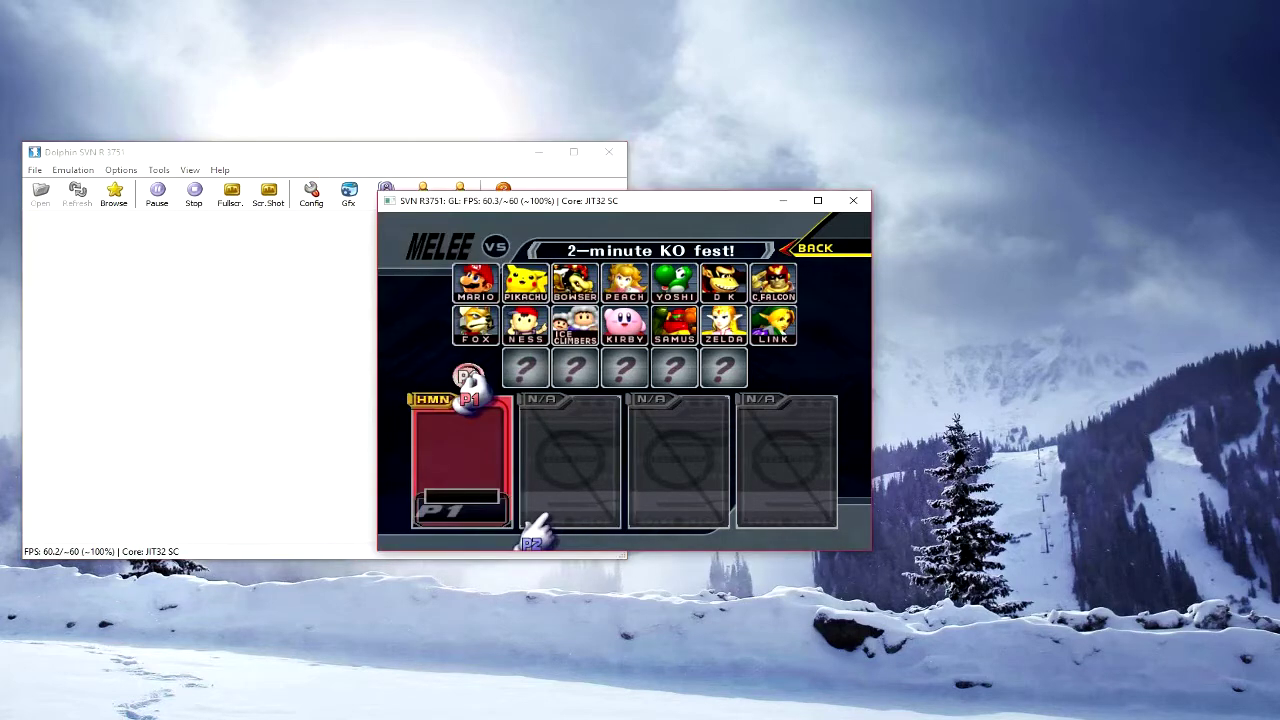
{"action": "key", "text": "Up"}
{"action": "key", "text": "Right"}
{"action": "key", "text": "Left"}
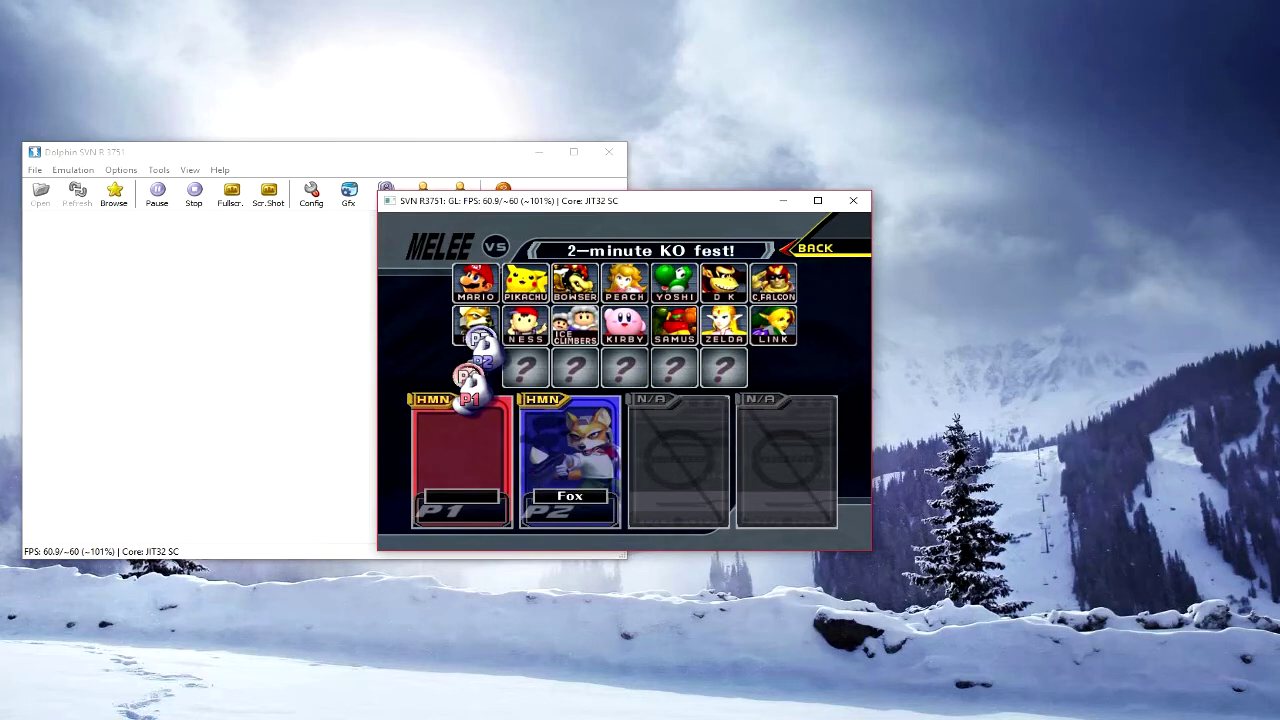
{"action": "key", "text": "x"}
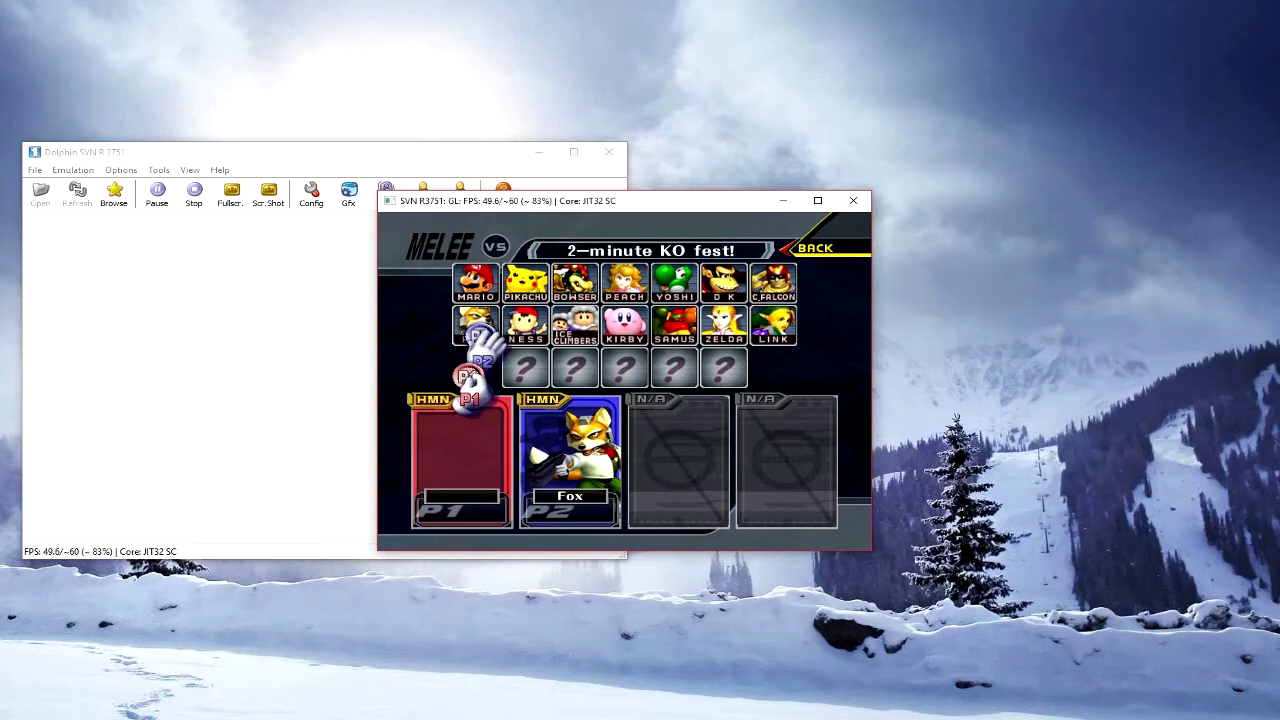
{"action": "key", "text": "Up"}
{"action": "key", "text": "Right"}
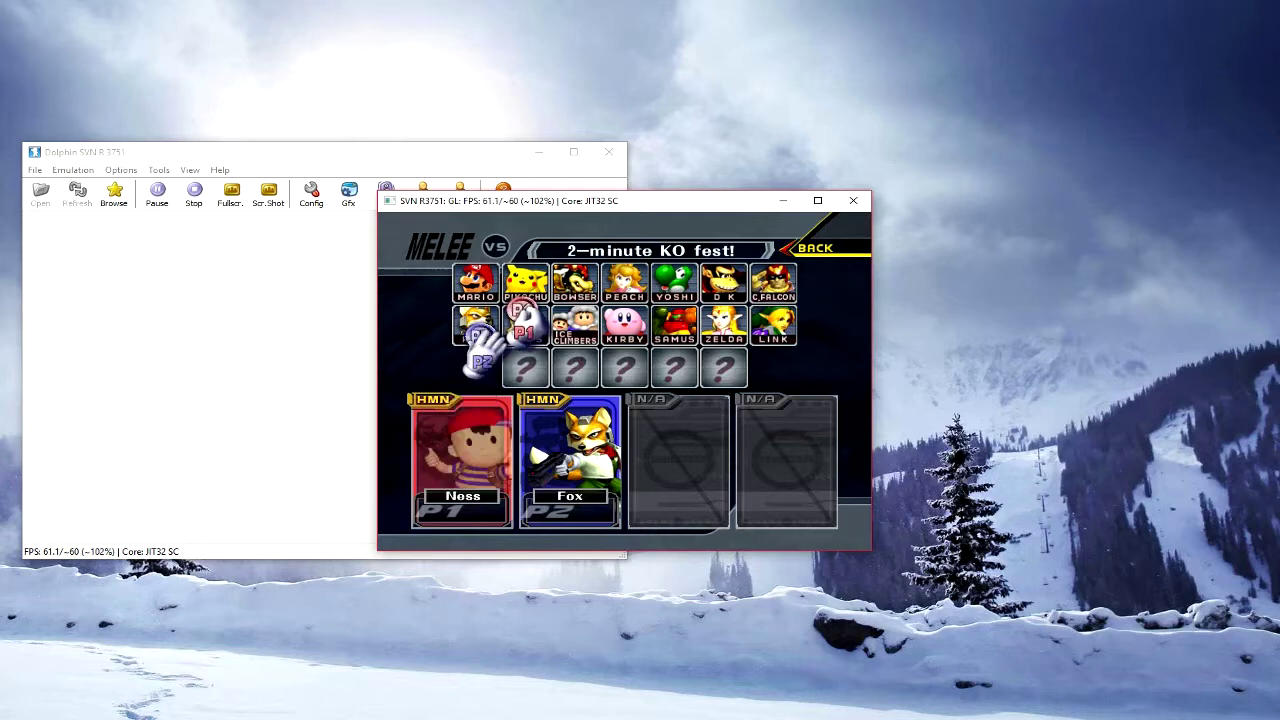
{"action": "key", "text": "Up"}
{"action": "key", "text": "x"}
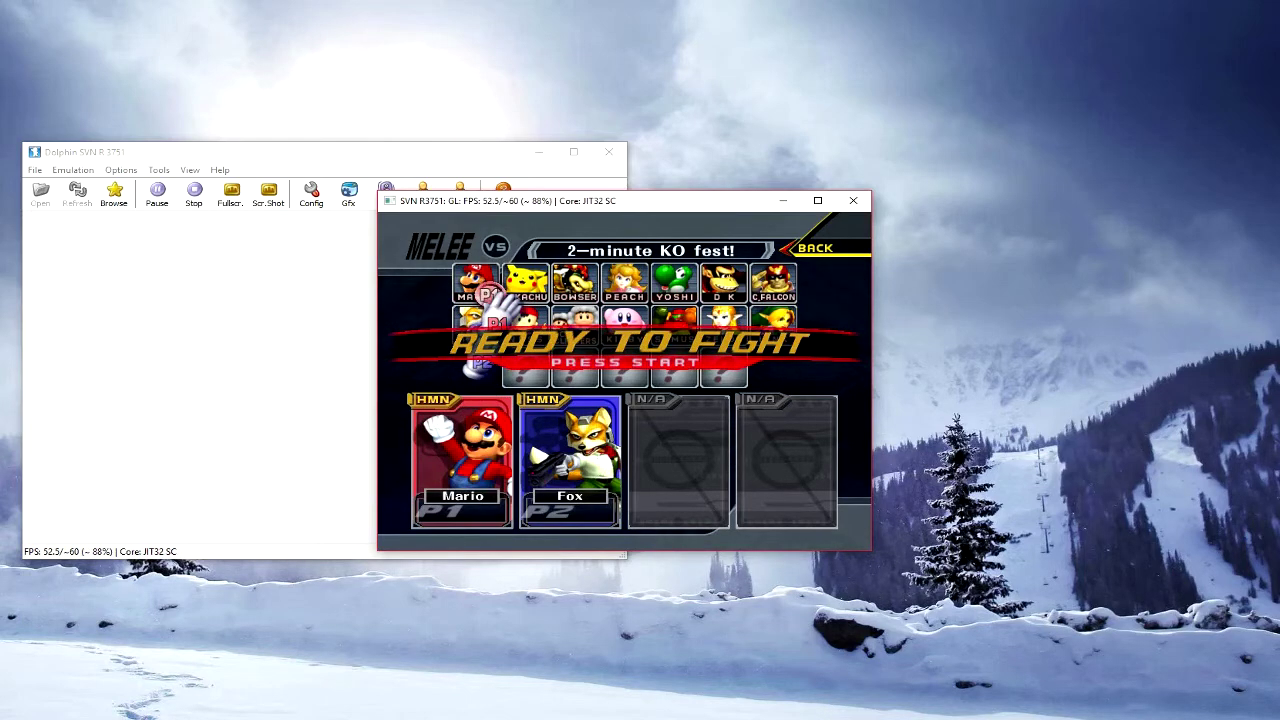
- Advance to stage select and choose Corneria to start the match
{"action": "key", "text": "Return"}
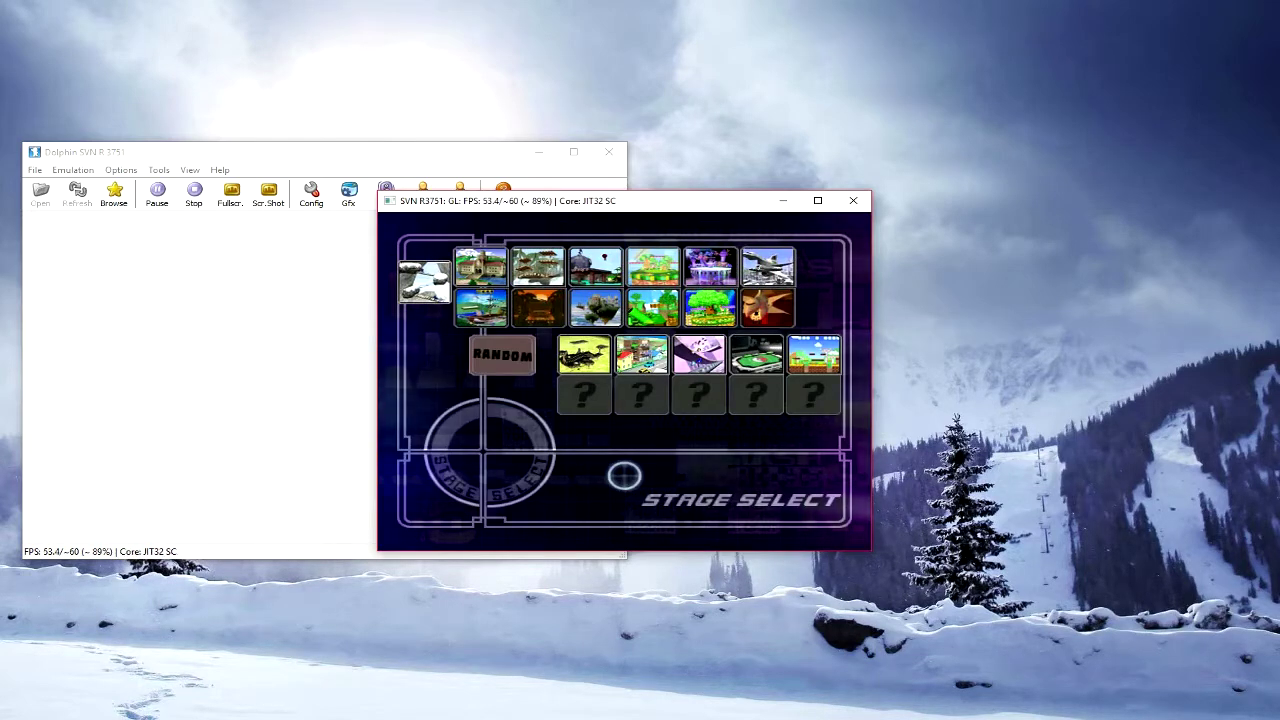
{"action": "key", "text": "Up"}
{"action": "key", "text": "Up"}
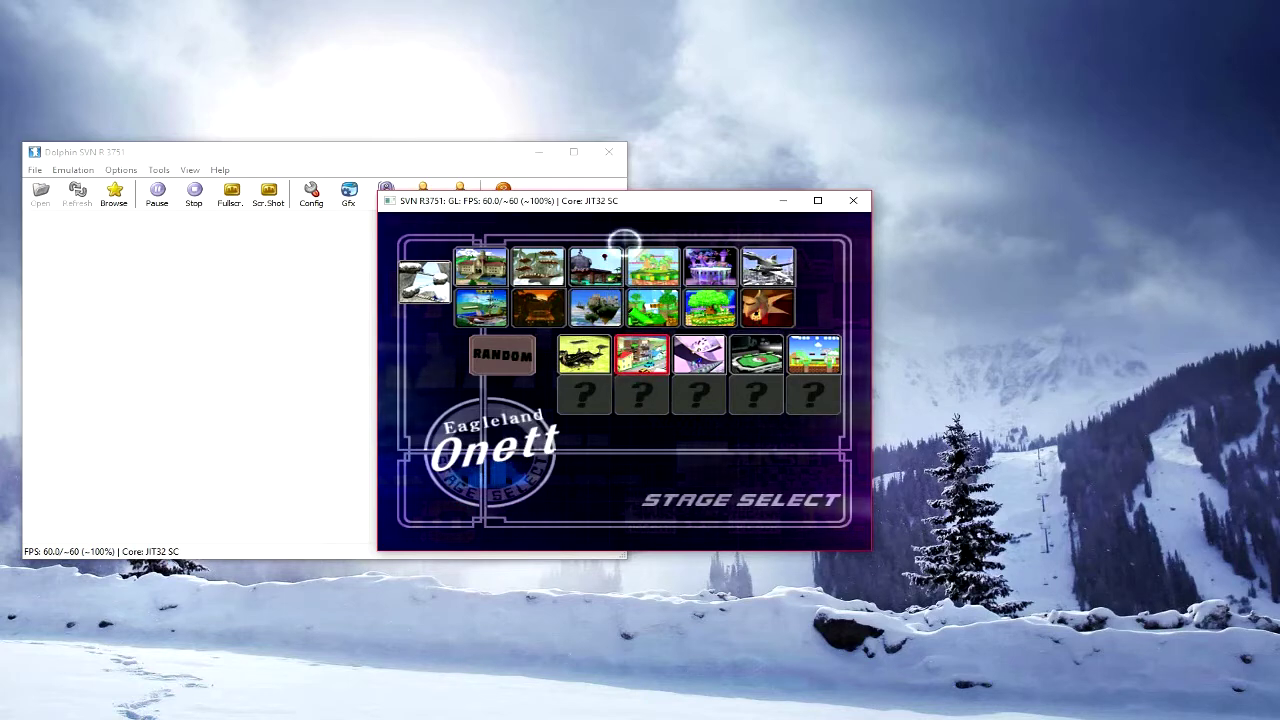
{"action": "key", "text": "Right"}
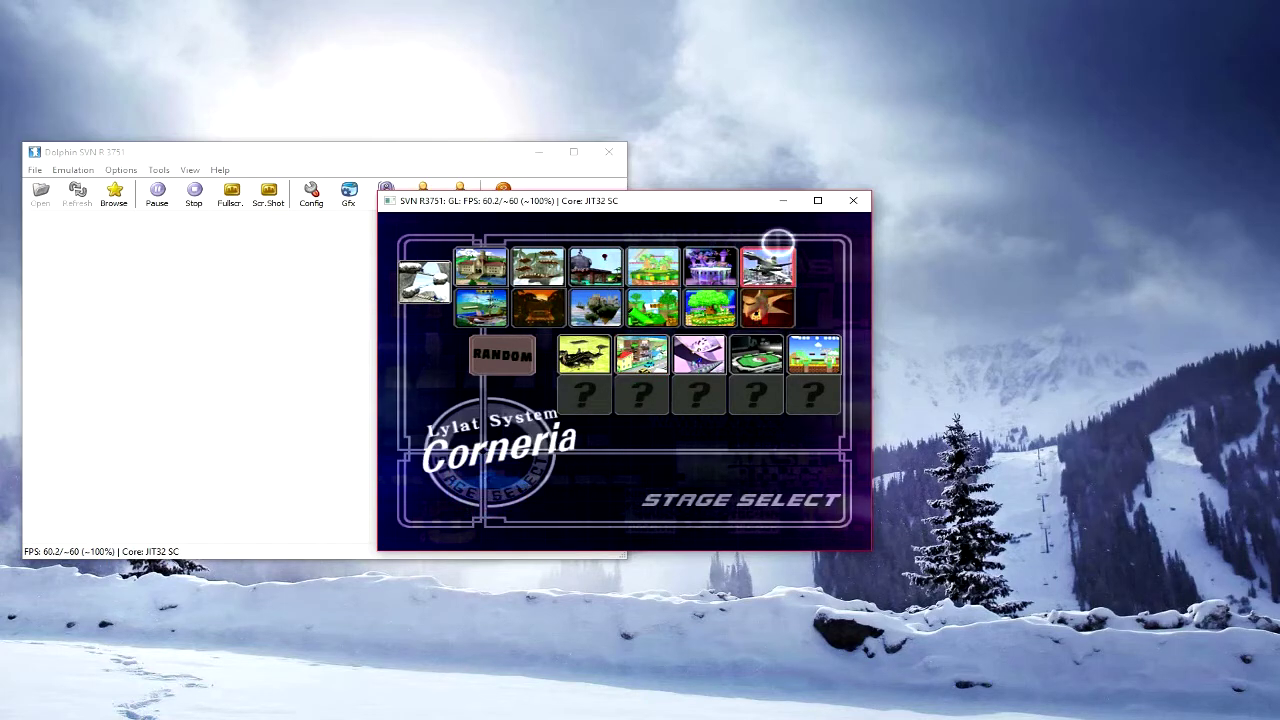
{"action": "key", "text": "x"}
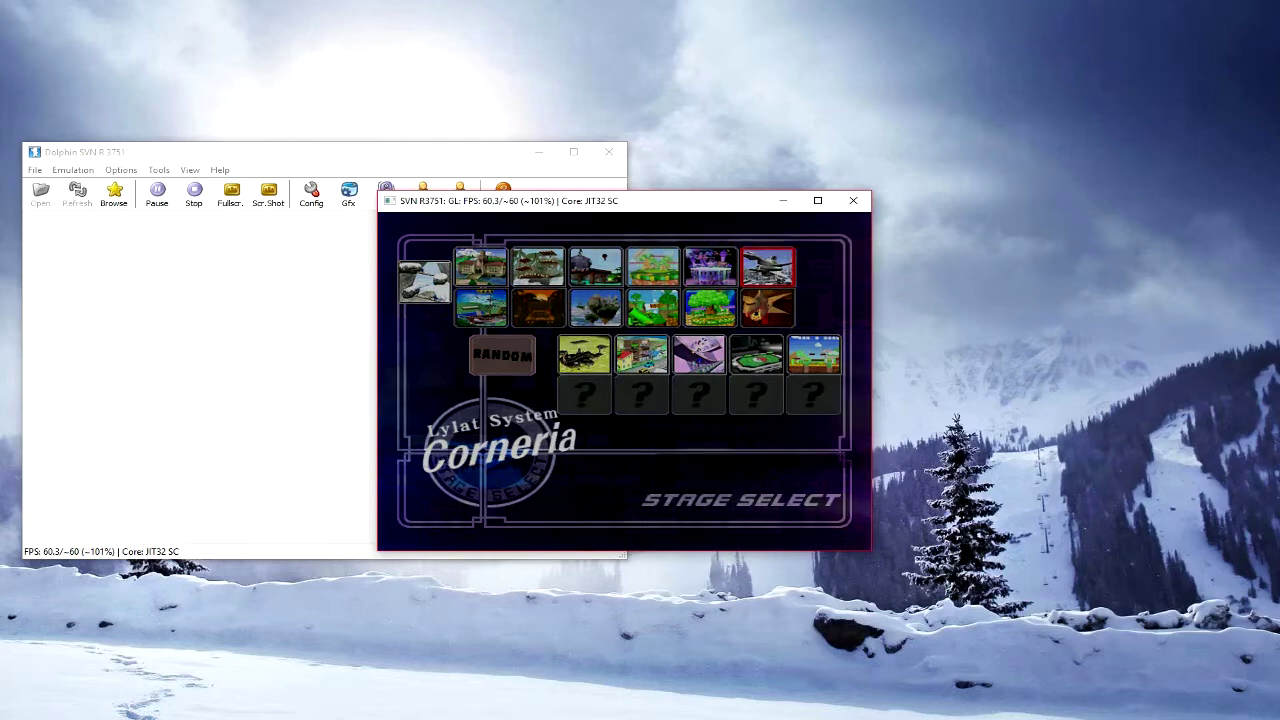